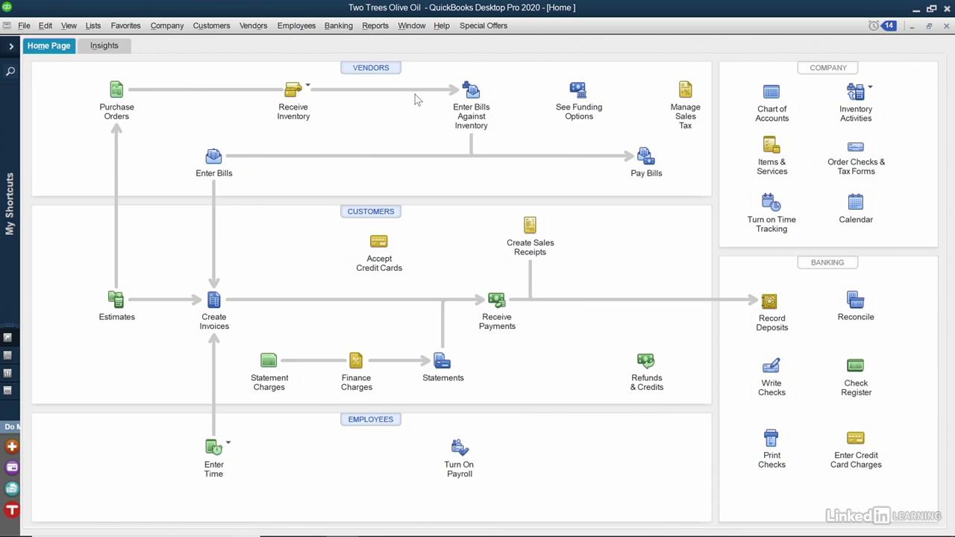
- Open the Bank Feeds Center and display the Citizens Business Checking transaction list in a maximized window
{"action": "left_click", "coordinate": [348, 34]}
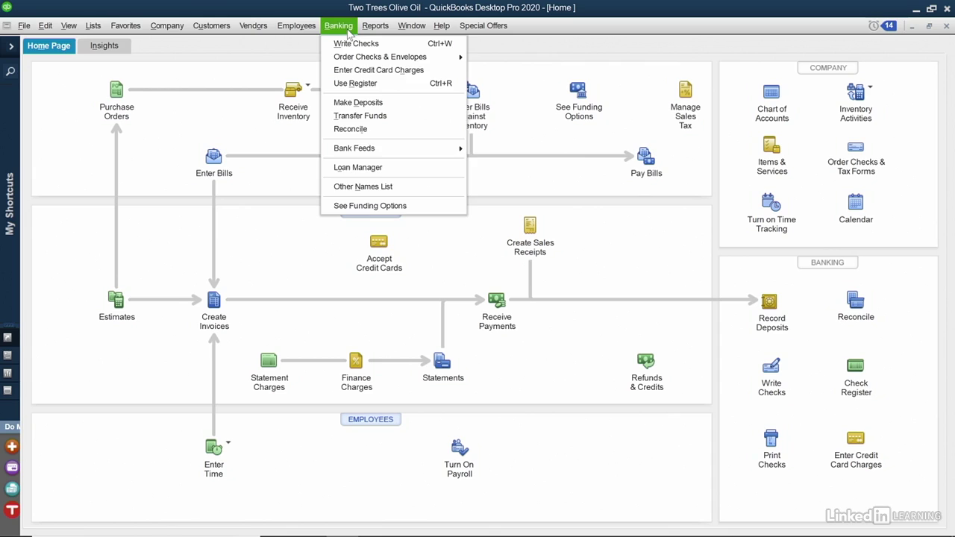
{"action": "mouse_move", "coordinate": [396, 153]}
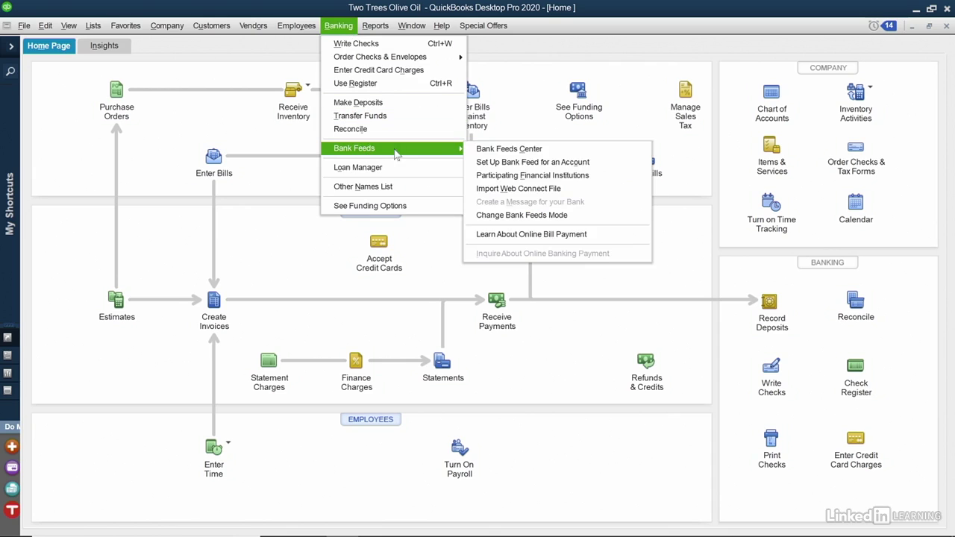
{"action": "left_click", "coordinate": [488, 150]}
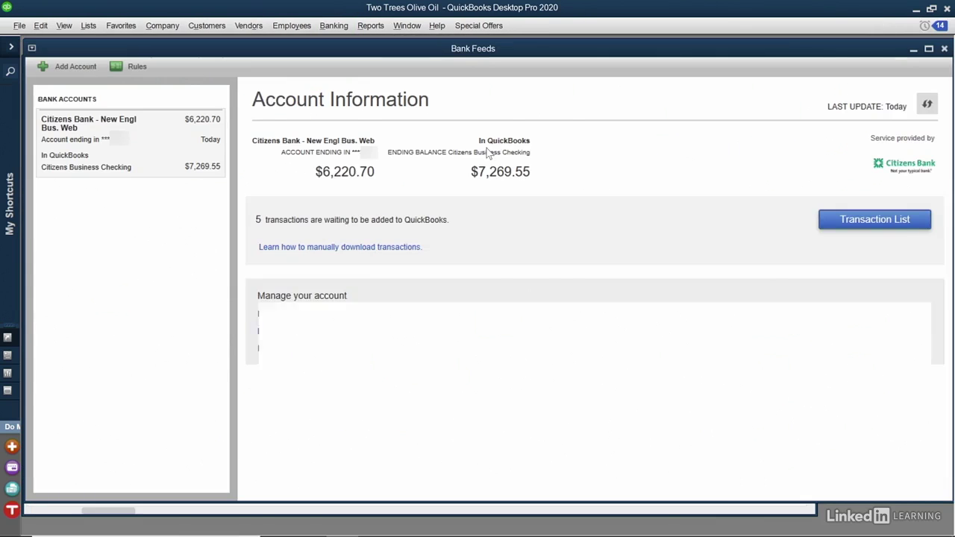
{"action": "left_click", "coordinate": [929, 49]}
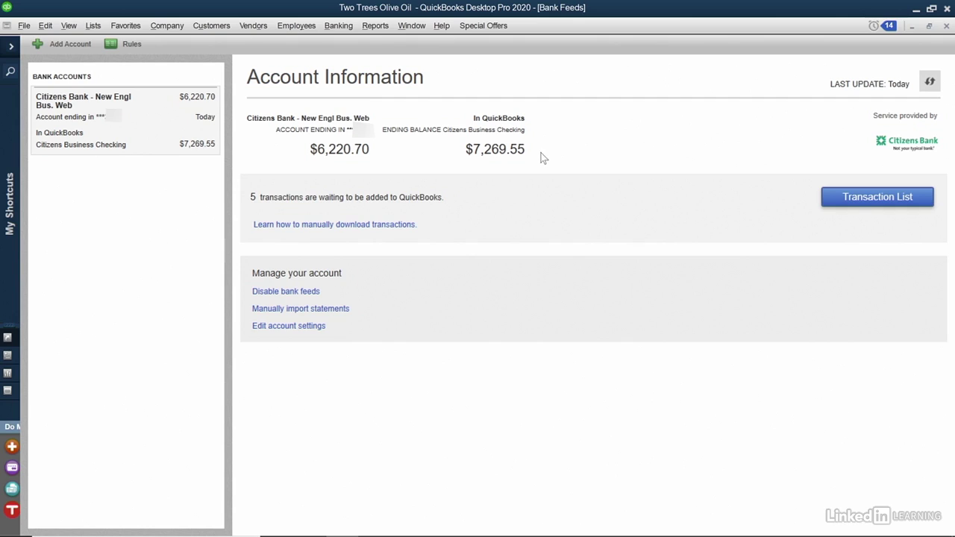
{"action": "left_click", "coordinate": [860, 199]}
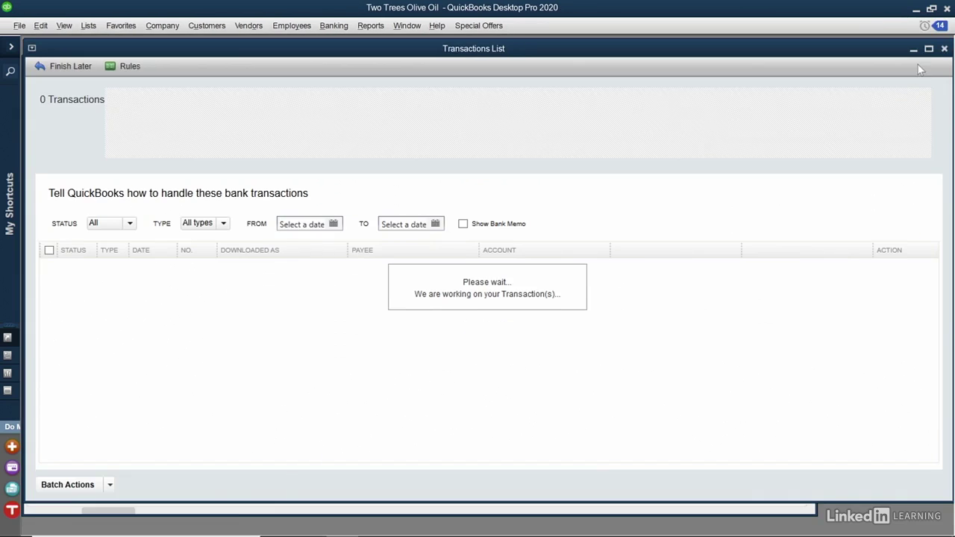
{"action": "left_click", "coordinate": [929, 48]}
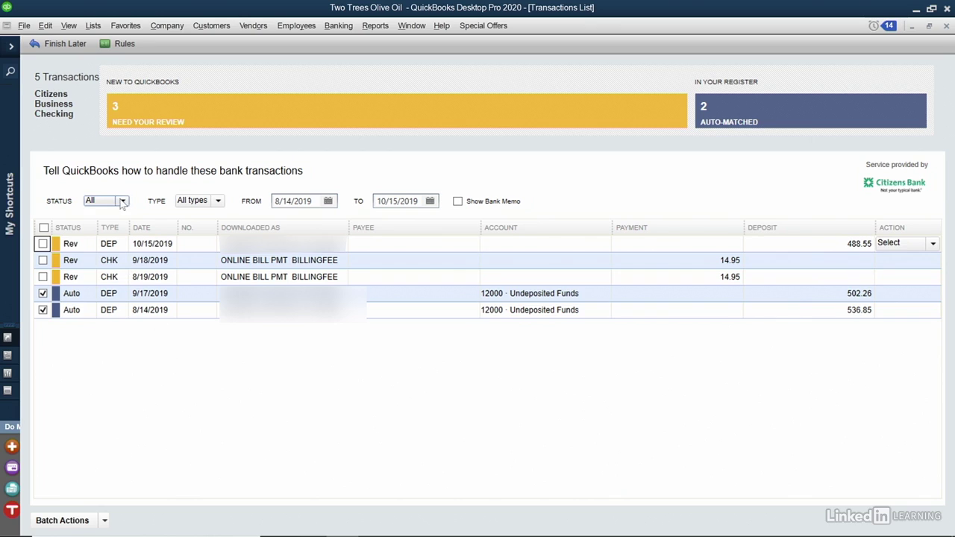
- Filter the downloaded bank transactions to show only those with the Auto Matched status
{"action": "left_click", "coordinate": [123, 201]}
{"action": "key", "text": "Down"}
{"action": "key", "text": "Down"}
{"action": "key", "text": "Down"}
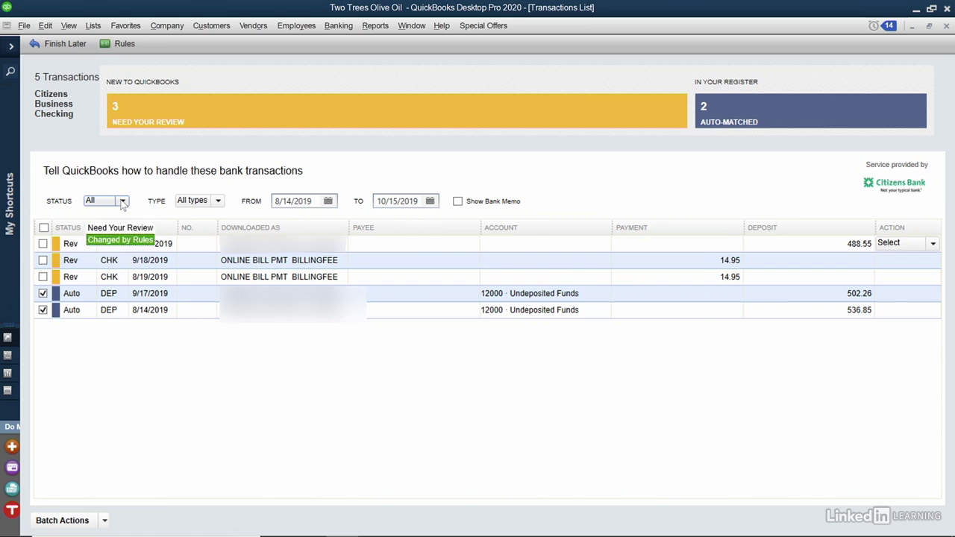
{"action": "key", "text": "Return"}
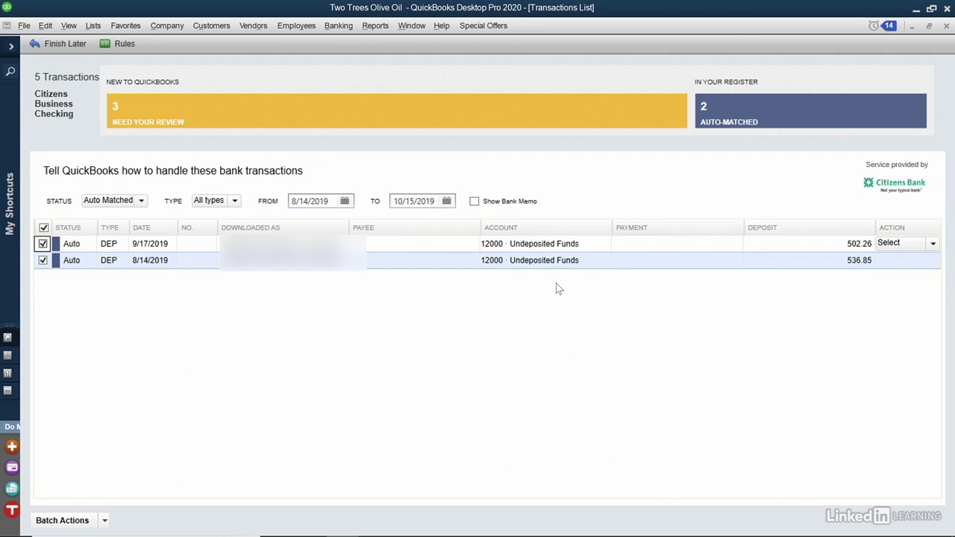
- Filter the transactions to Need Your Review and open Add More Details for the 9/18/2019 ONLINE BILL PMT BILLINGFEE entry
{"action": "left_click", "coordinate": [142, 201]}
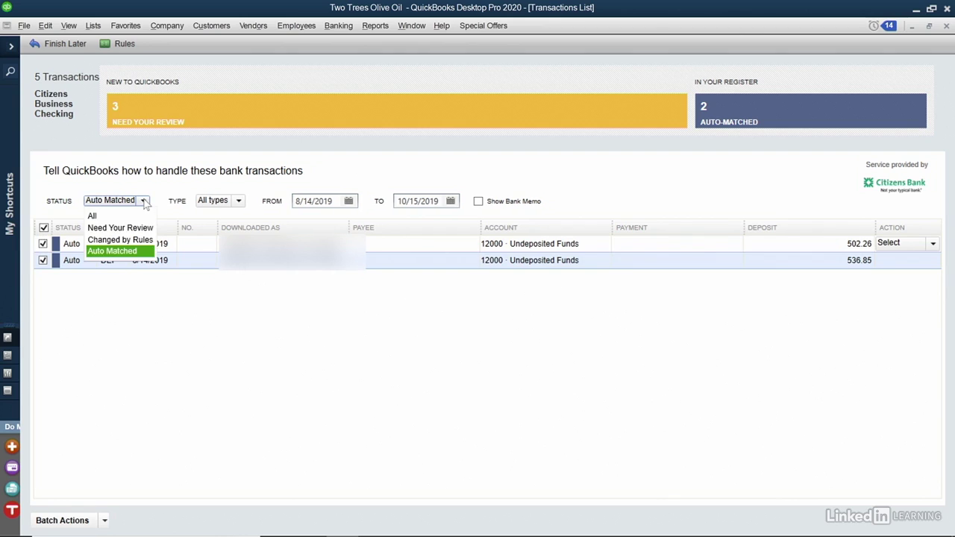
{"action": "left_click", "coordinate": [144, 203]}
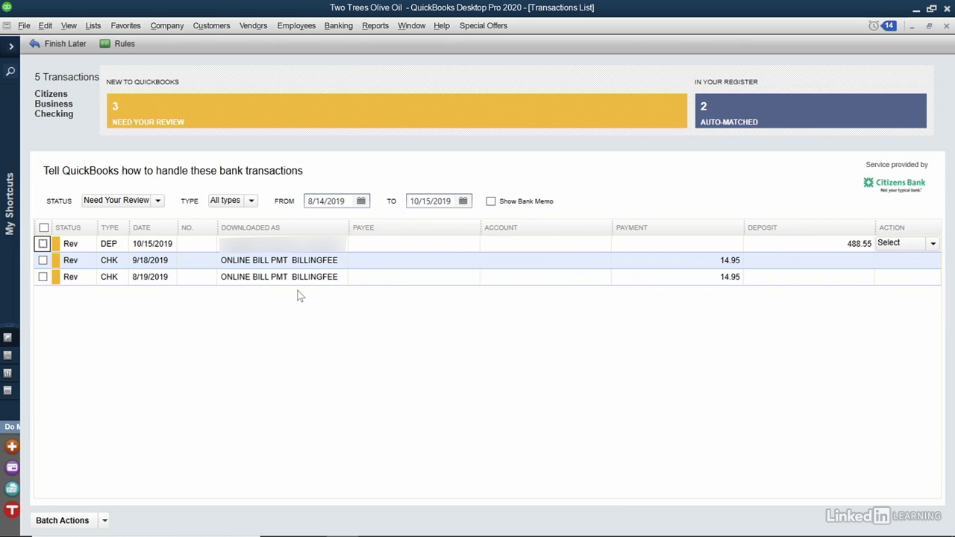
{"action": "left_click", "coordinate": [909, 266]}
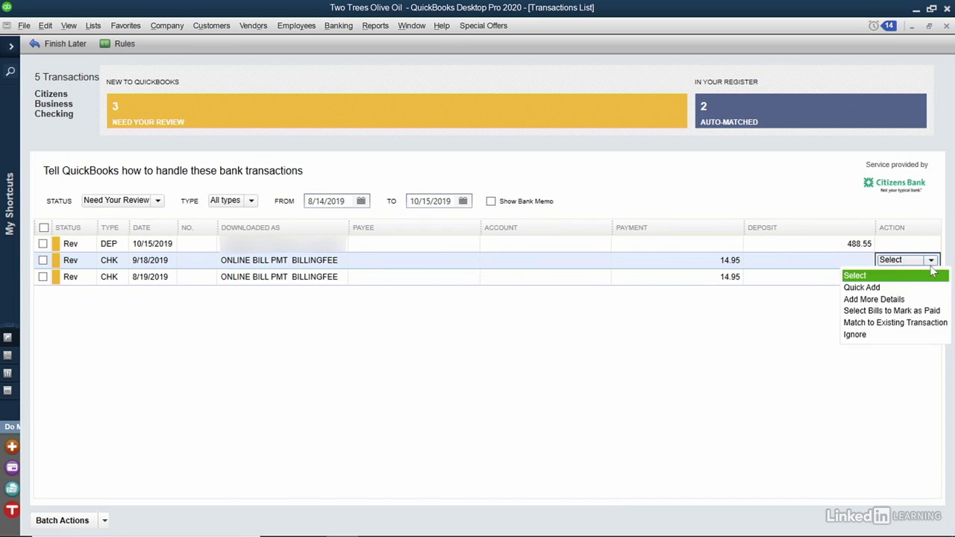
{"action": "key", "text": "Down"}
{"action": "key", "text": "Down"}
{"action": "key", "text": "Return"}
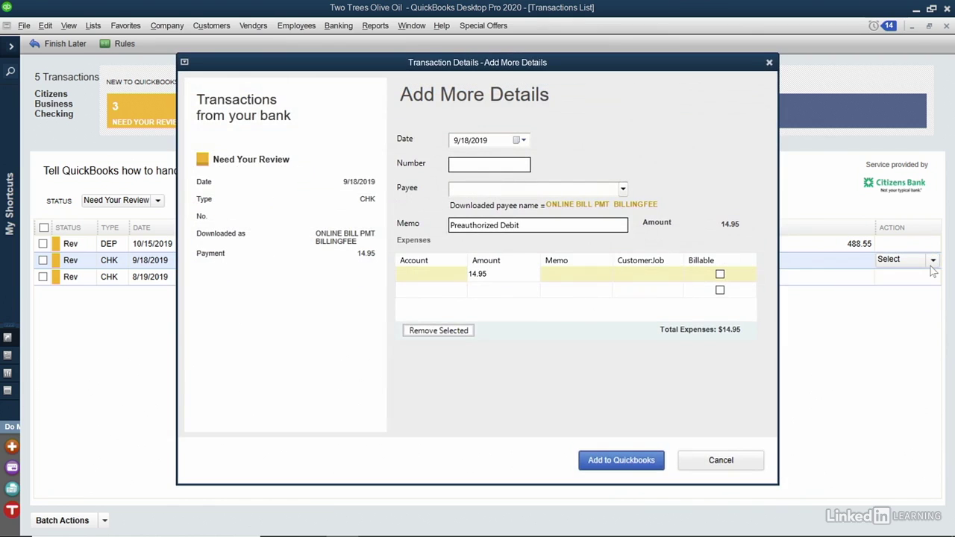
- Set the transaction's payee to Citizens Bank and quick-add that name as a vendor
{"action": "left_click", "coordinate": [623, 190]}
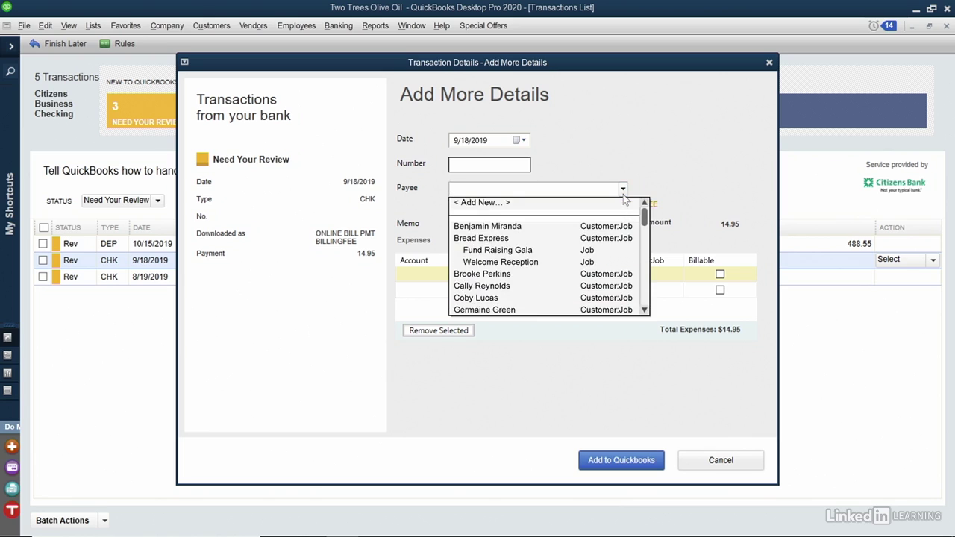
{"action": "left_click", "coordinate": [593, 190]}
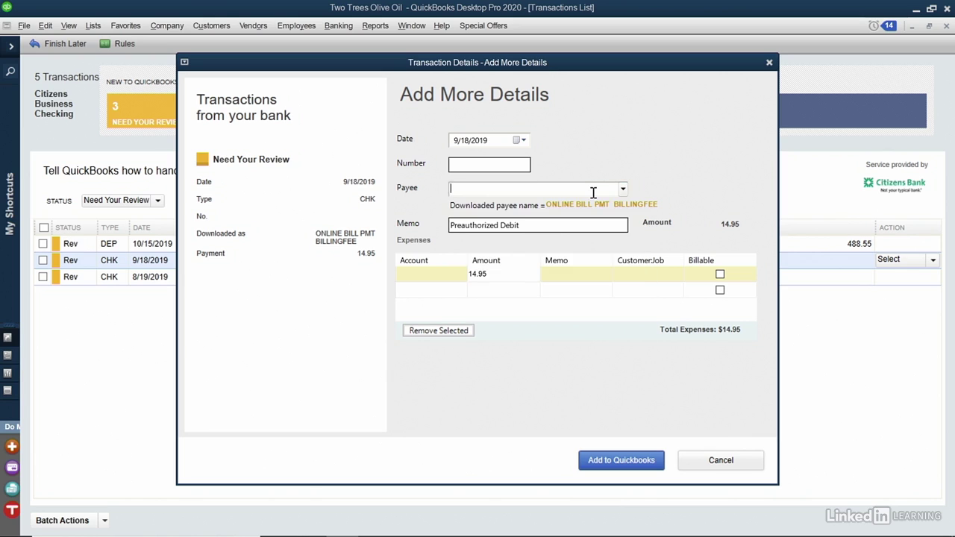
{"action": "type", "text": "Citizens Bank"}
{"action": "left_click", "coordinate": [592, 223]}
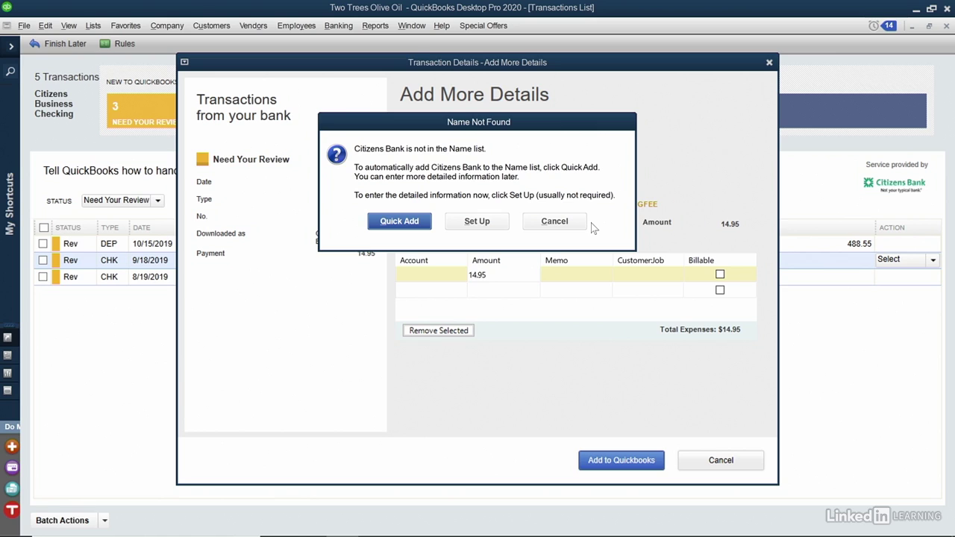
{"action": "left_click", "coordinate": [416, 226]}
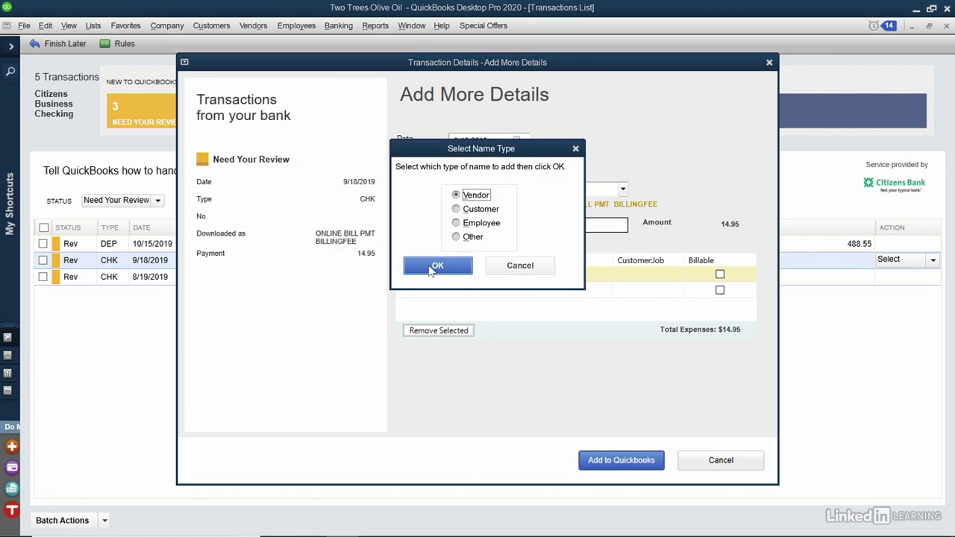
{"action": "left_click", "coordinate": [431, 270]}
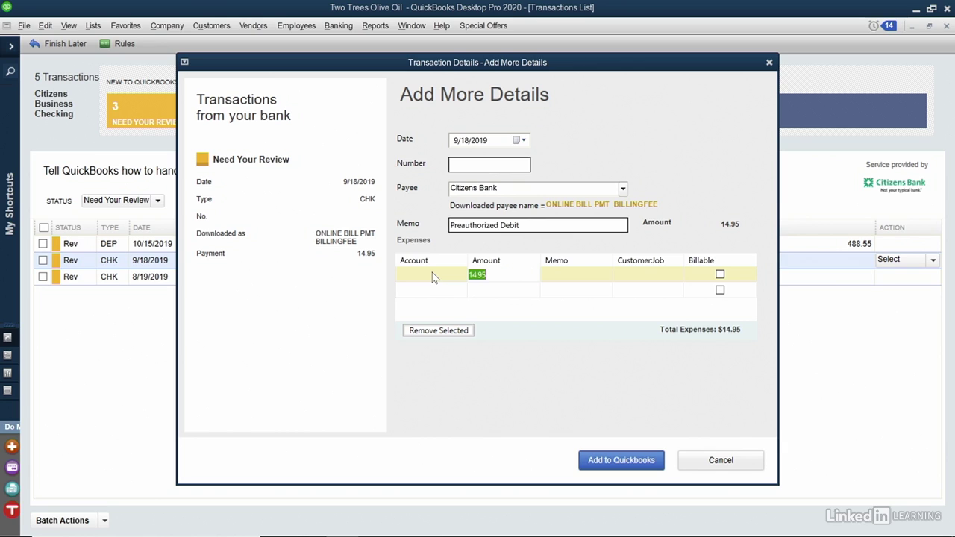
- Assign the expense to account 60400 Bank Service Charges and add it to QuickBooks, accepting the proposed renaming rule
{"action": "left_click", "coordinate": [432, 273]}
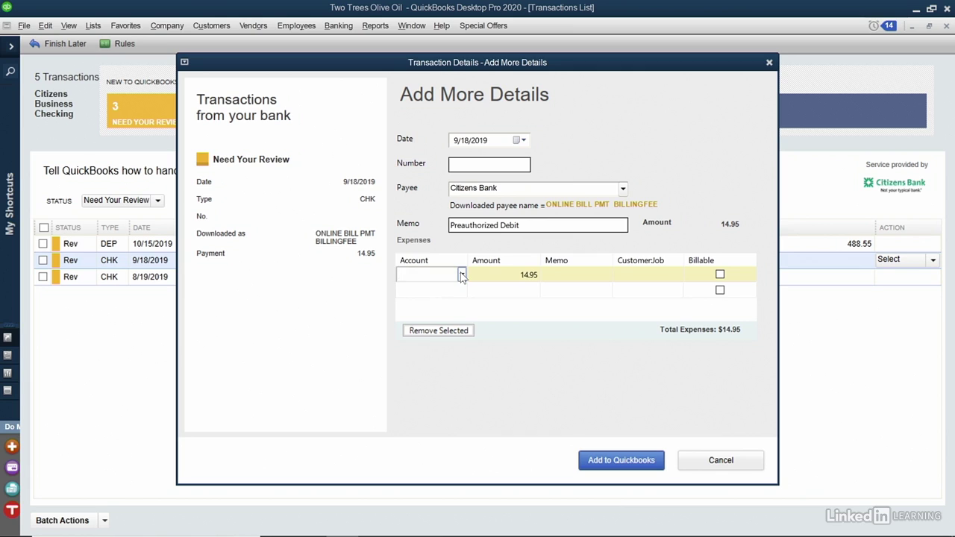
{"action": "left_click", "coordinate": [462, 275]}
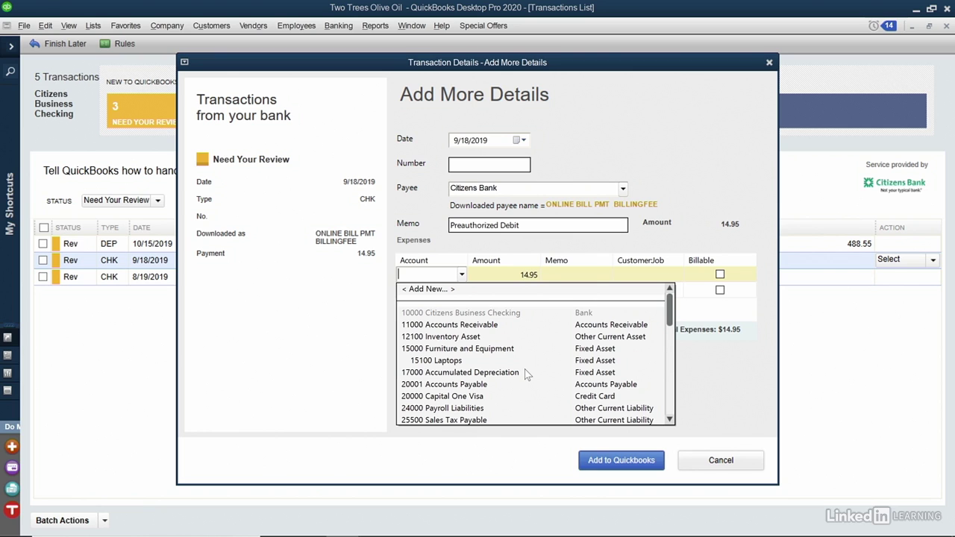
{"action": "scroll", "coordinate": [525, 373], "scroll_direction": "down", "scroll_amount": 5}
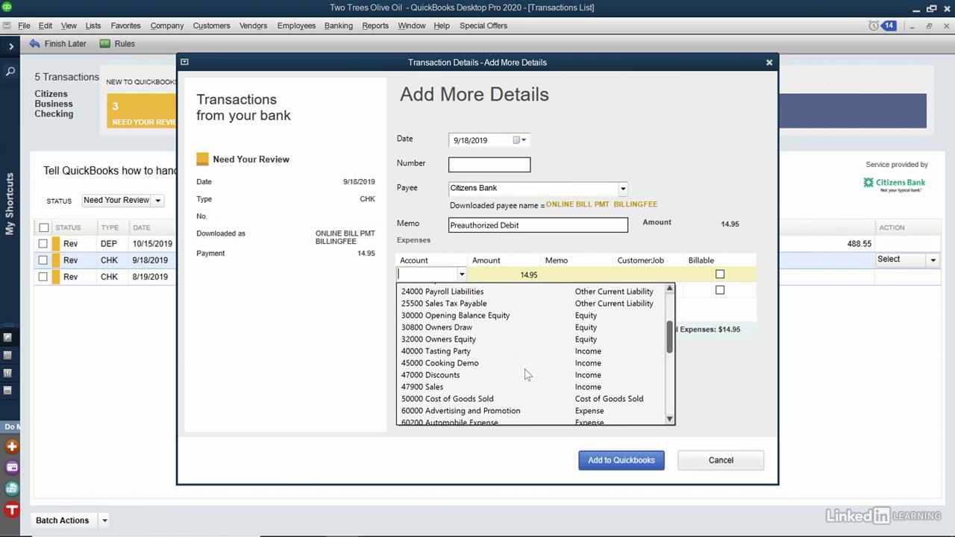
{"action": "left_click", "coordinate": [488, 360]}
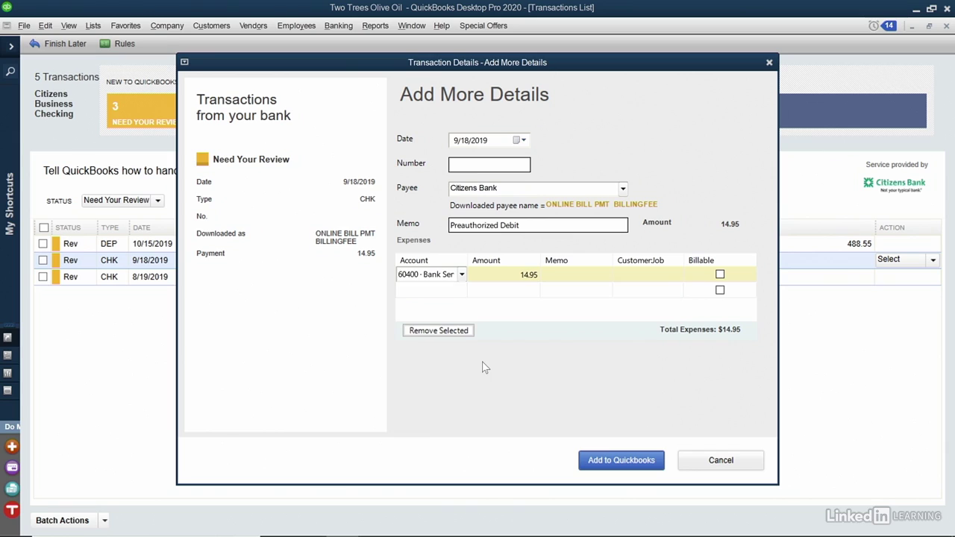
{"action": "left_click", "coordinate": [617, 460]}
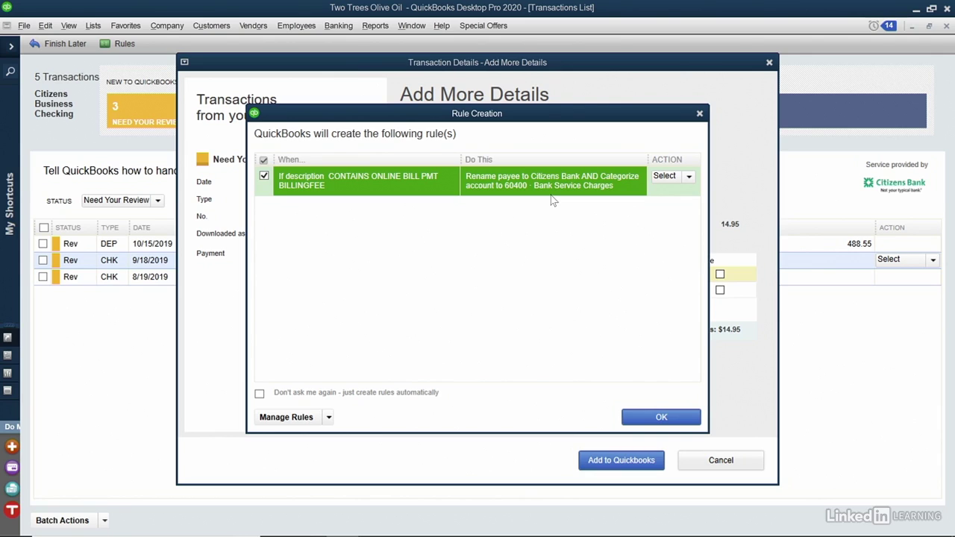
{"action": "left_click", "coordinate": [662, 418]}
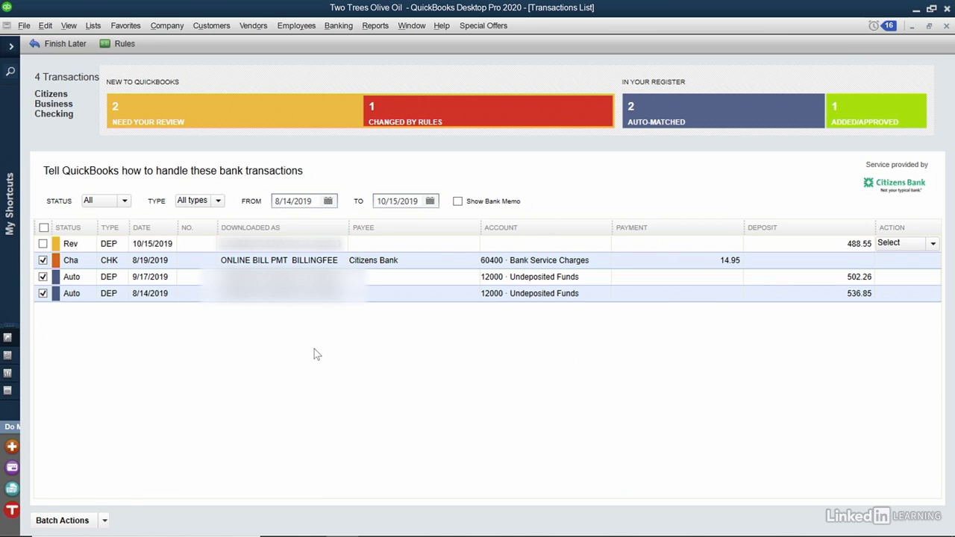
- Finish the transaction review, saving all matched and renamed transactions to the register, and close Bank Feeds
{"action": "left_click", "coordinate": [64, 45]}
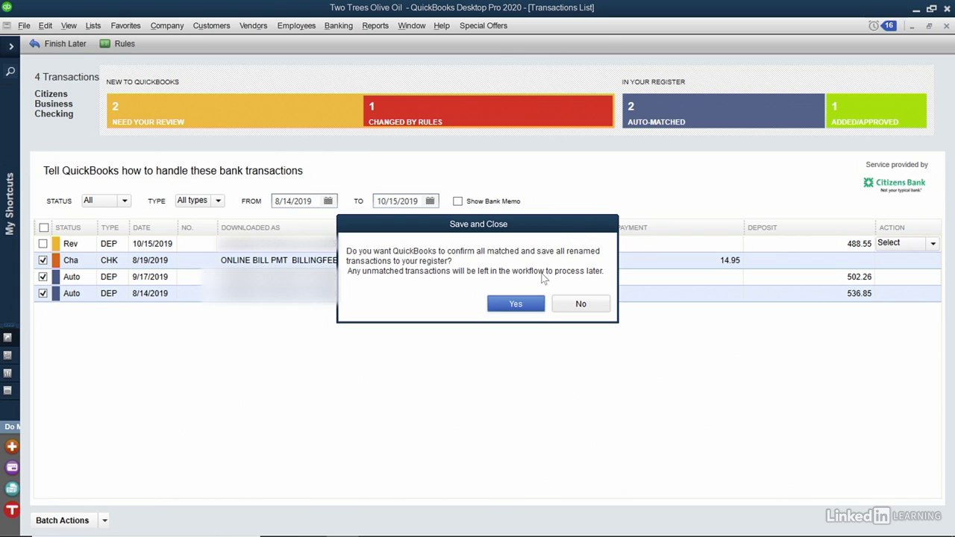
{"action": "left_click", "coordinate": [523, 303]}
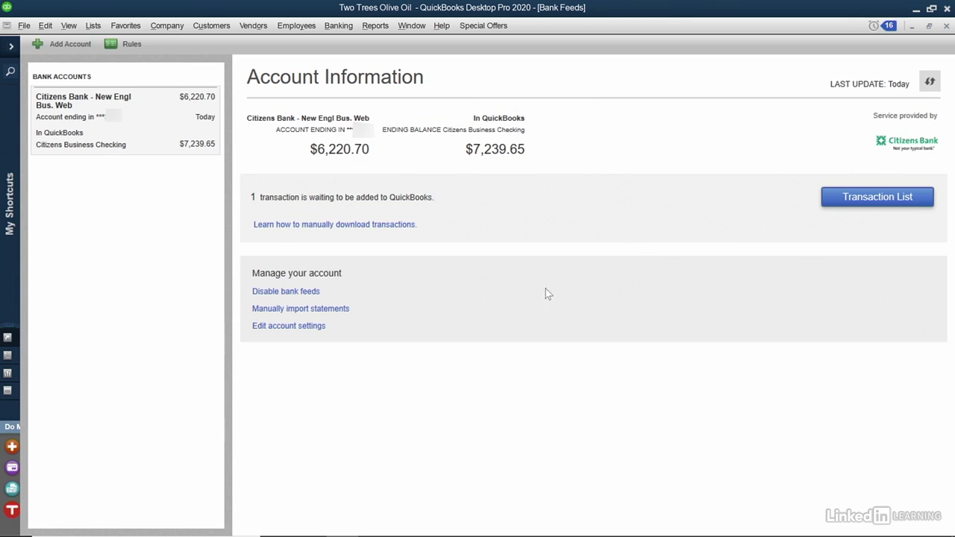
{"action": "left_click", "coordinate": [946, 27]}
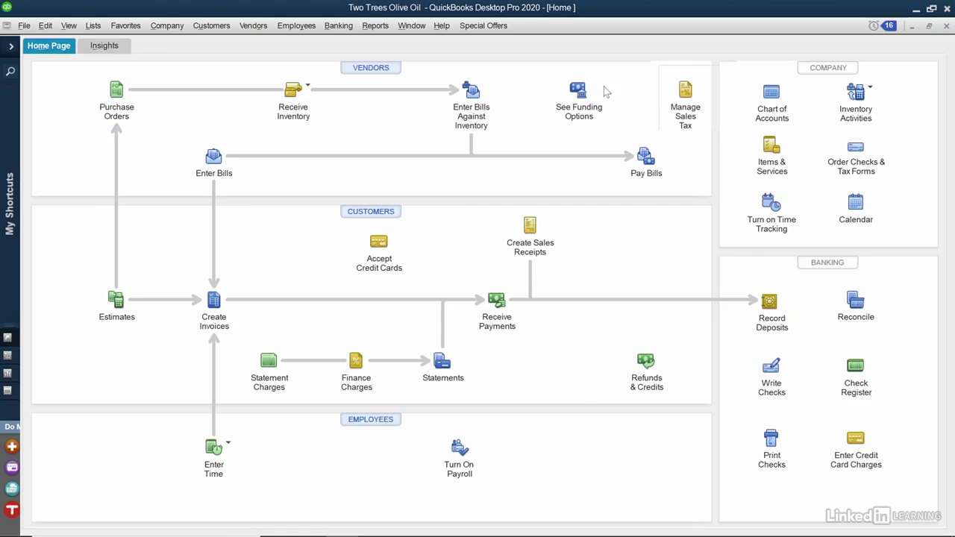
- Bring up the Bank Feeds commands
{"action": "left_click", "coordinate": [340, 28]}
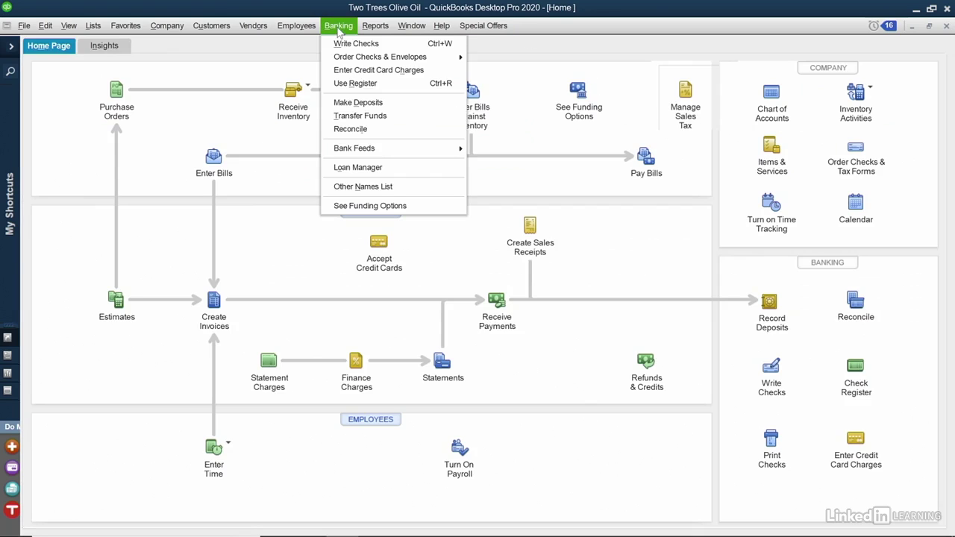
{"action": "mouse_move", "coordinate": [387, 150]}
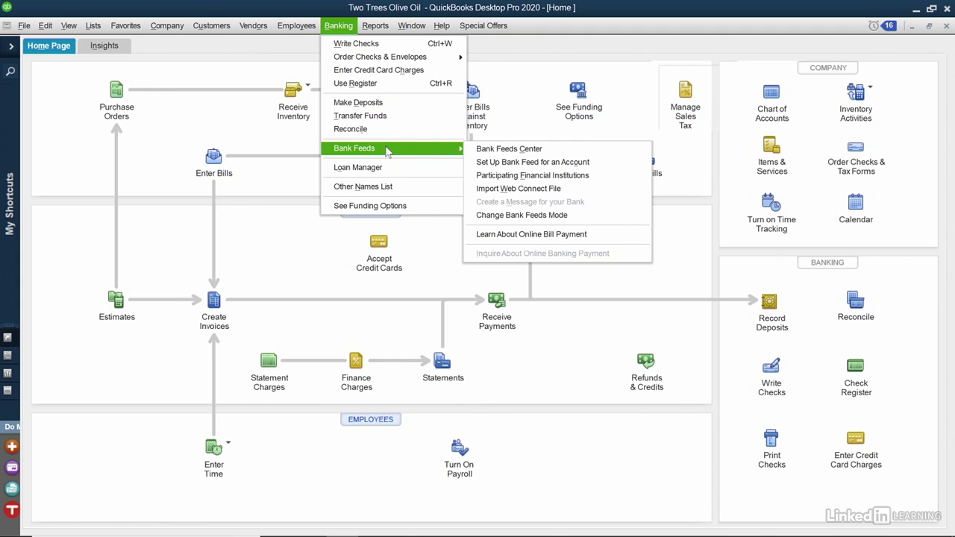